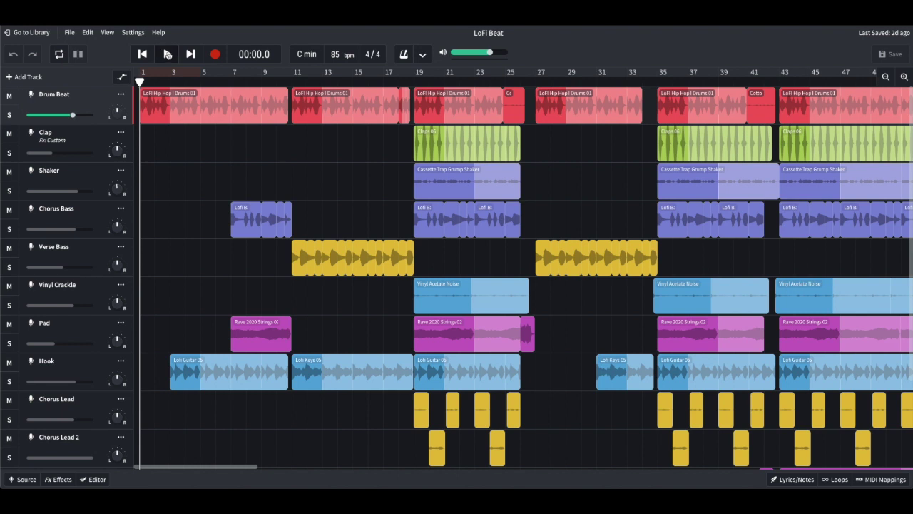
# Play the LoFi Beat arrangement from the beginning to its end and pause the playback.
pyautogui.click(167, 54)
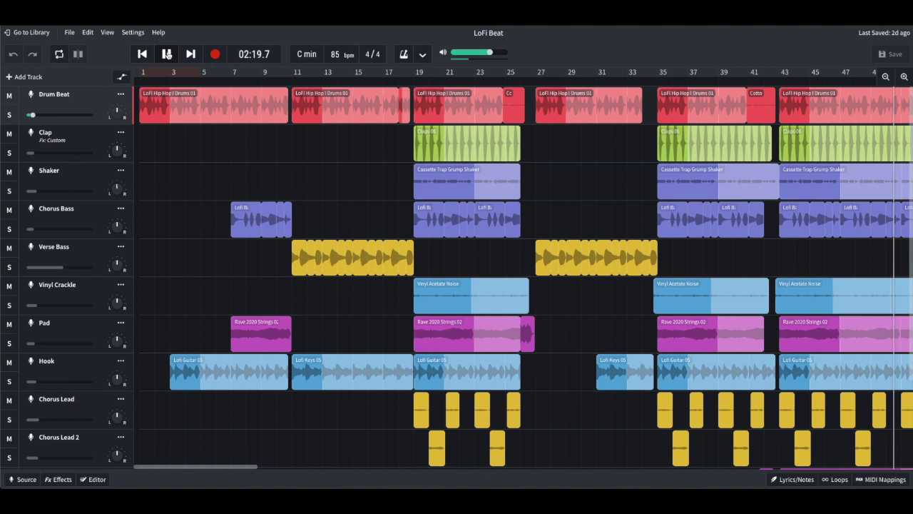
pyautogui.click(166, 54)
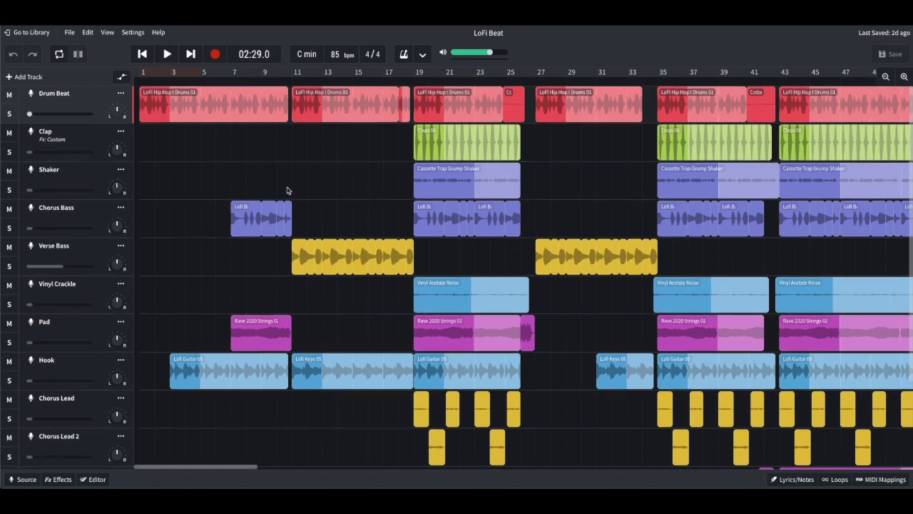
pyautogui.scroll(-3, 287, 190)
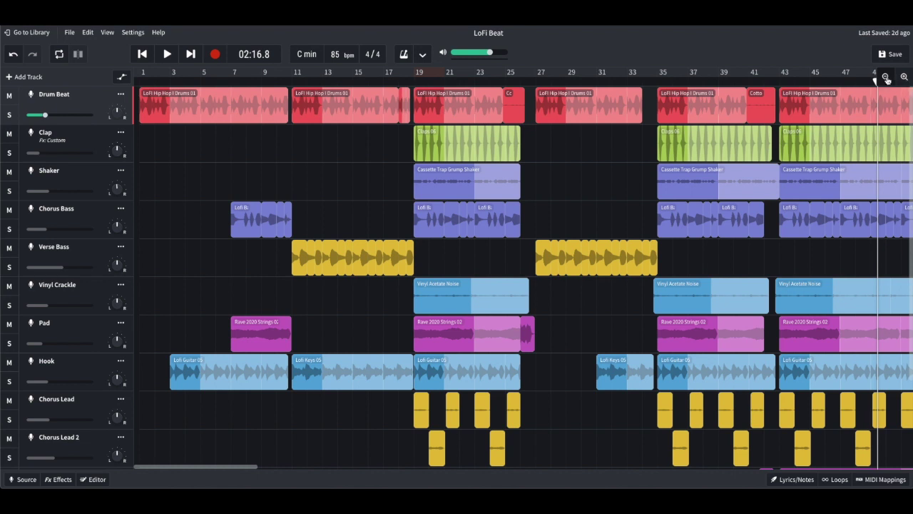
# Examine the final two chorus sections between bars 35 and 53 across the tracks and check the Loops library.
pyautogui.click(886, 77)
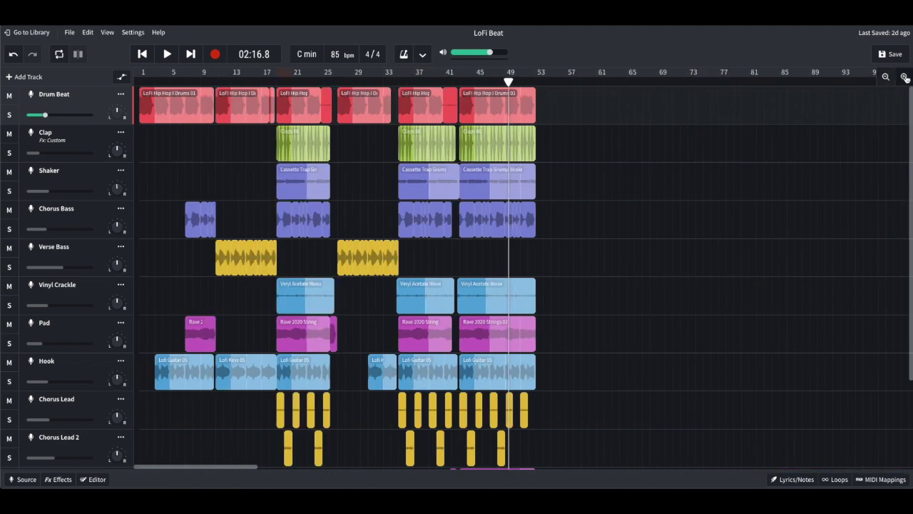
pyautogui.click(905, 77)
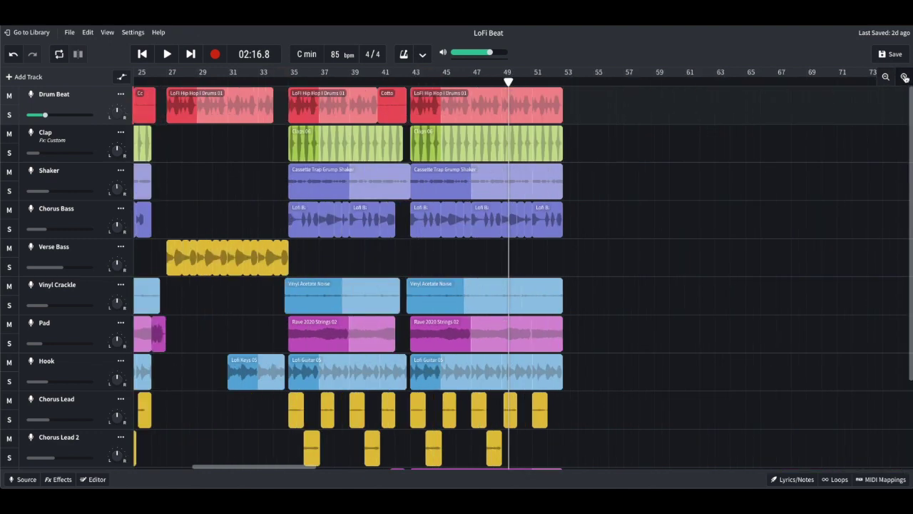
pyautogui.click(905, 77)
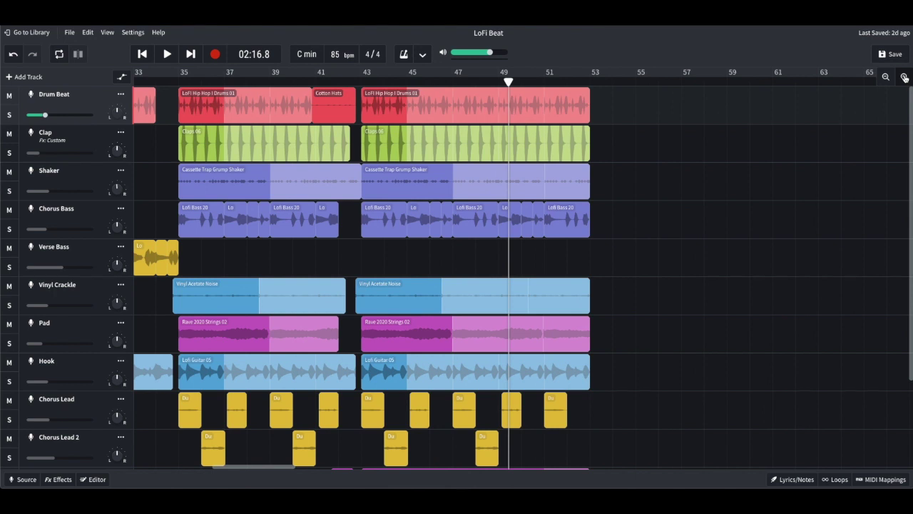
pyautogui.click(904, 77)
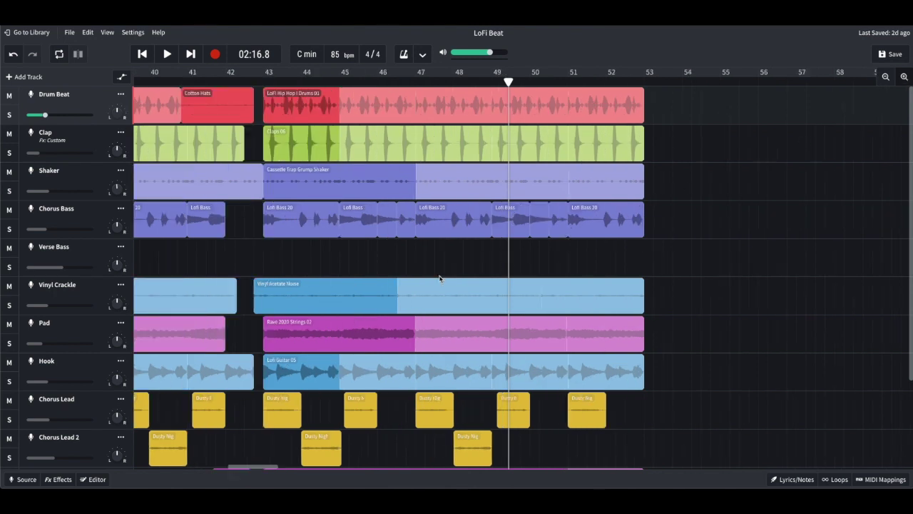
pyautogui.scroll(2, 440, 279)
pyautogui.hscroll(-5, 439, 278)
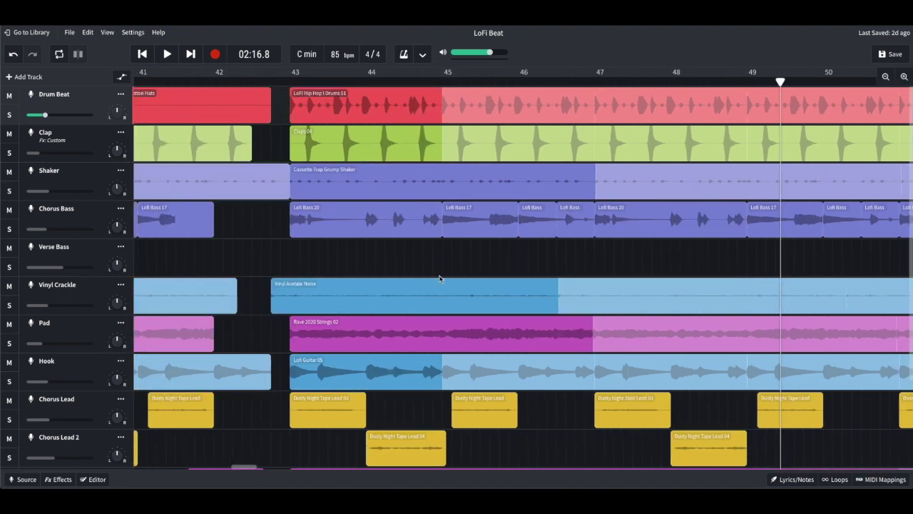
pyautogui.hscroll(-4, 439, 278)
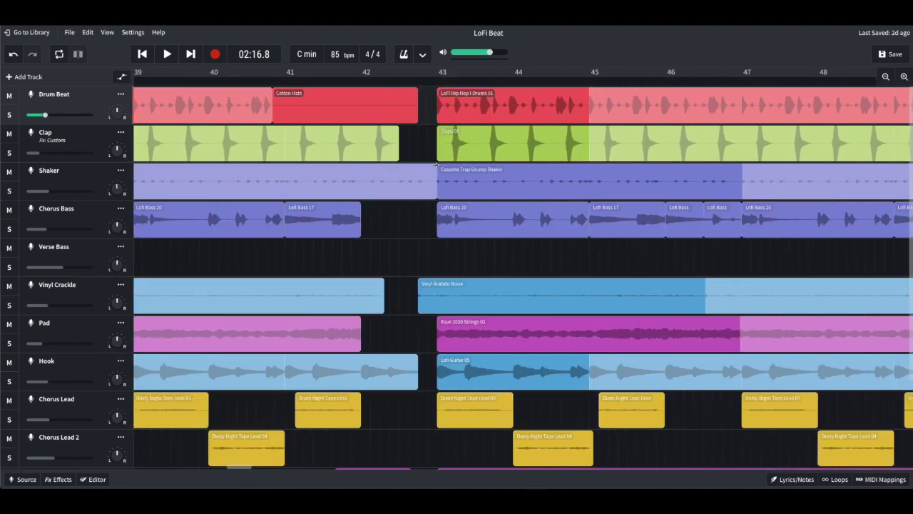
pyautogui.click(885, 76)
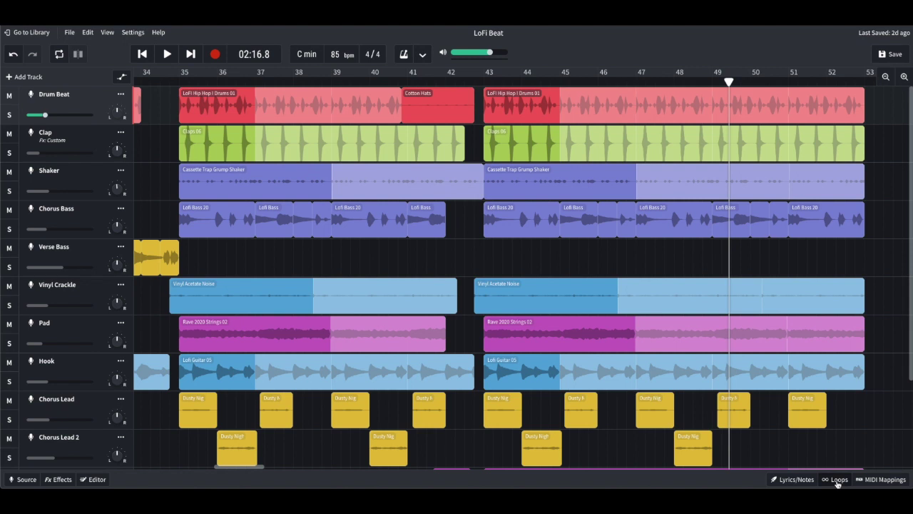
pyautogui.click(837, 483)
pyautogui.click(837, 484)
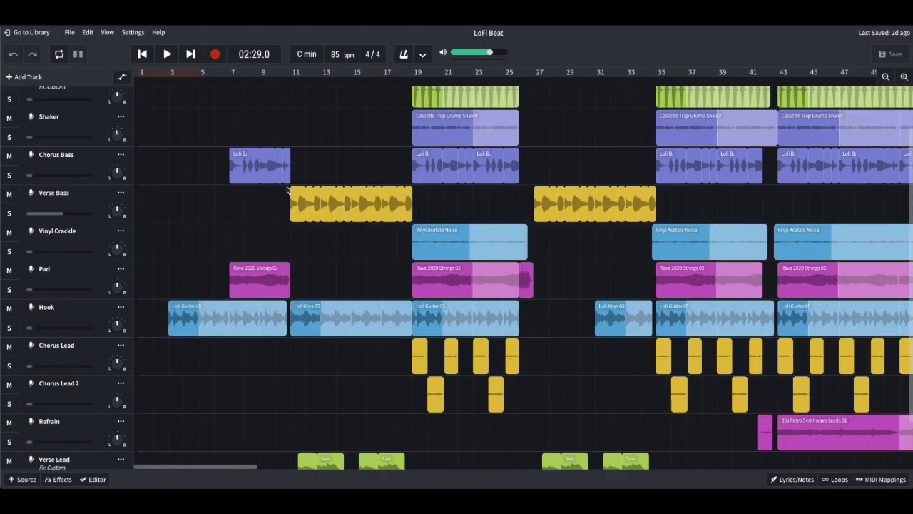
# Examine how the clips of all tracks from Drum Beat to Verse Lead are layered in the intro, first verse and first chorus.
pyautogui.scroll(-2, 287, 190)
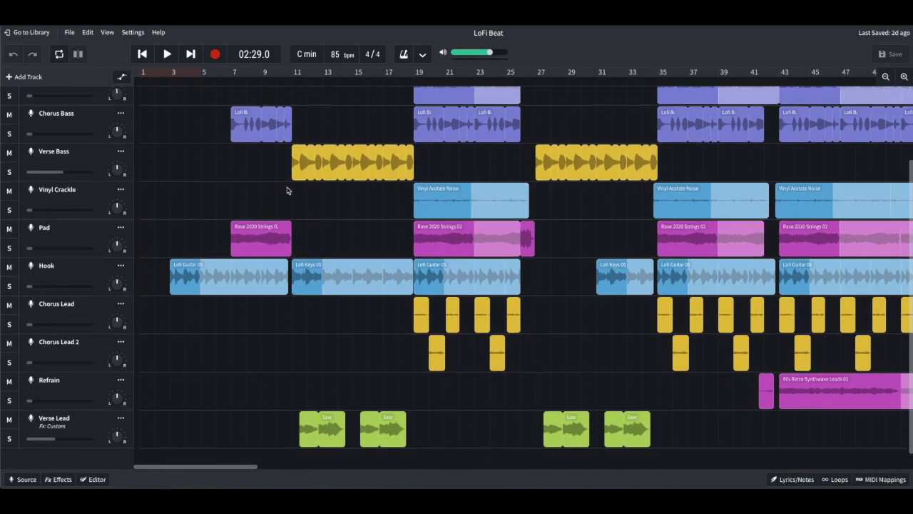
pyautogui.scroll(2, 287, 191)
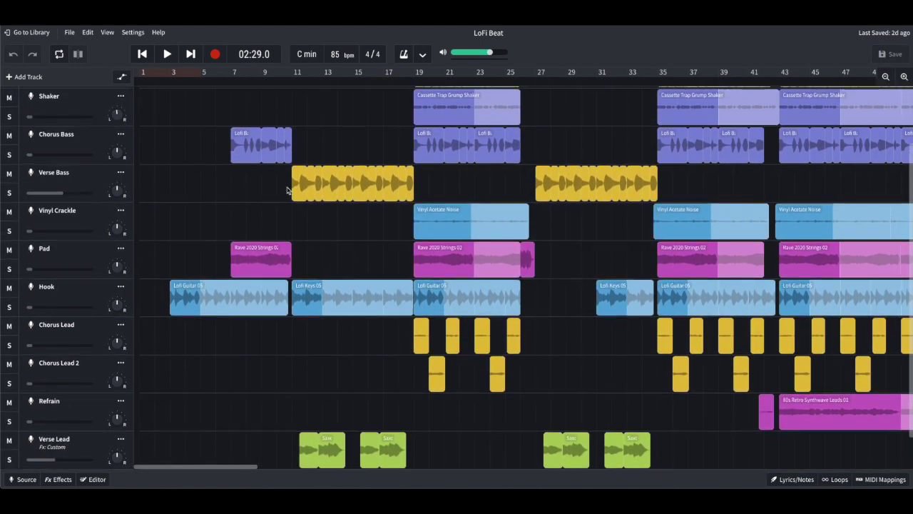
pyautogui.scroll(3, 288, 190)
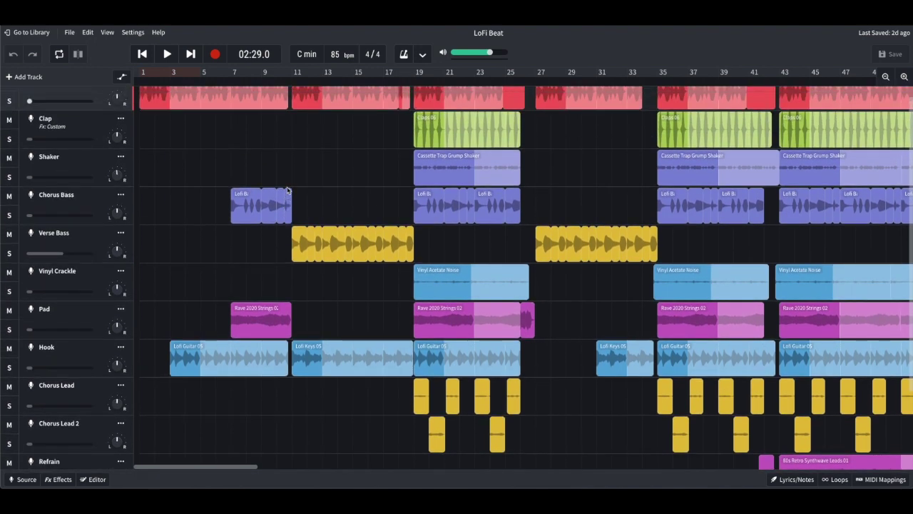
pyautogui.scroll(1, 288, 191)
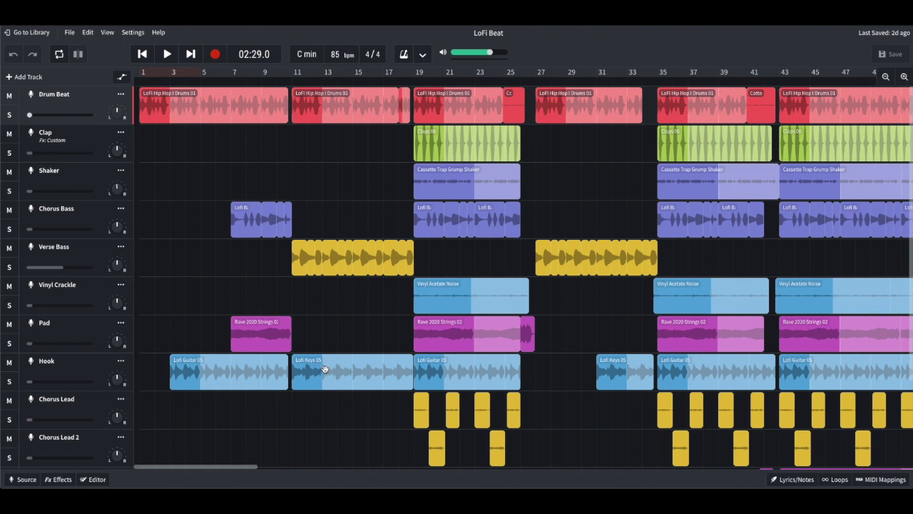
pyautogui.scroll(-1, 319, 252)
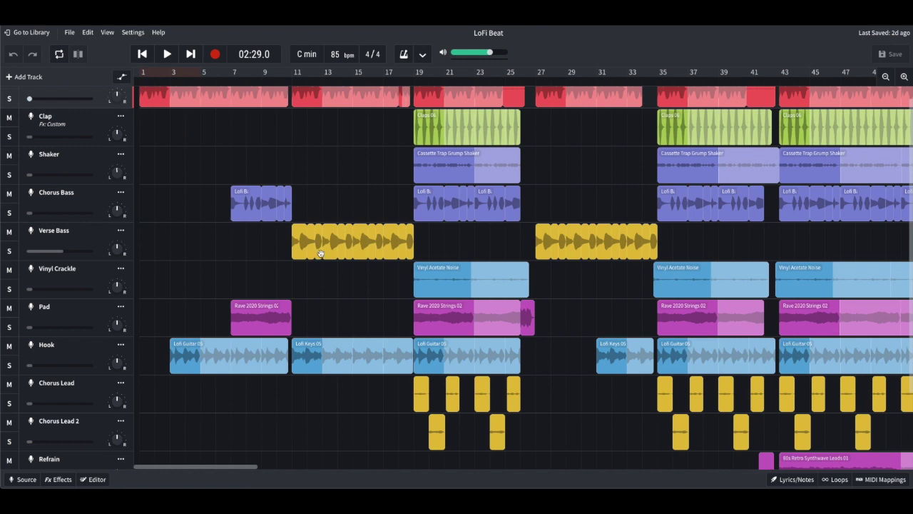
pyautogui.scroll(-3, 319, 250)
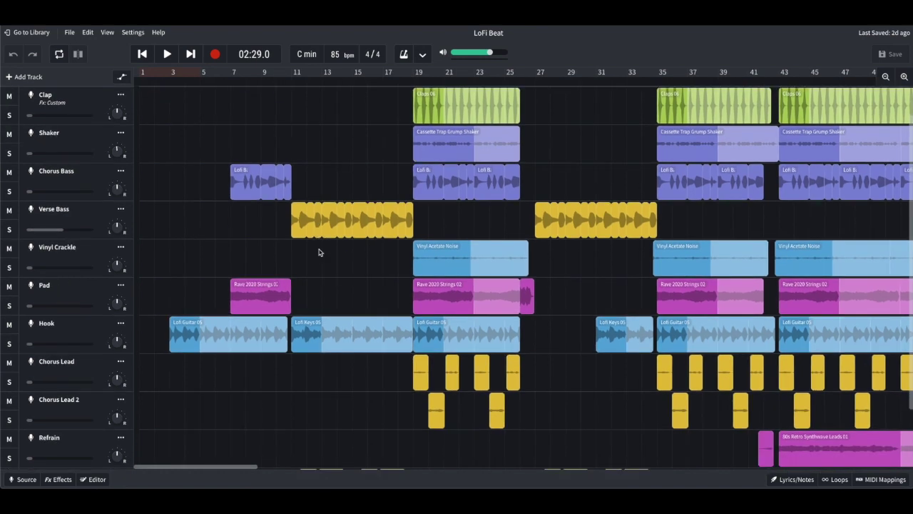
pyautogui.scroll(-3, 319, 252)
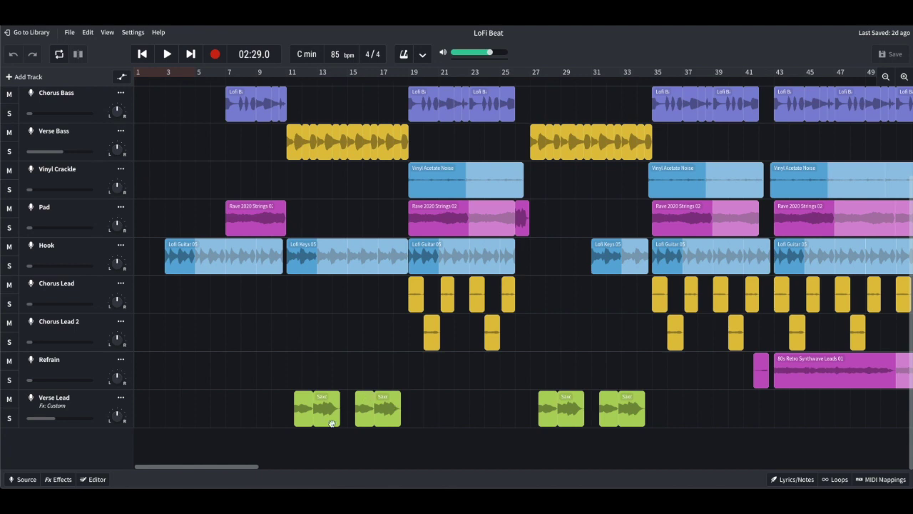
pyautogui.scroll(6, 454, 142)
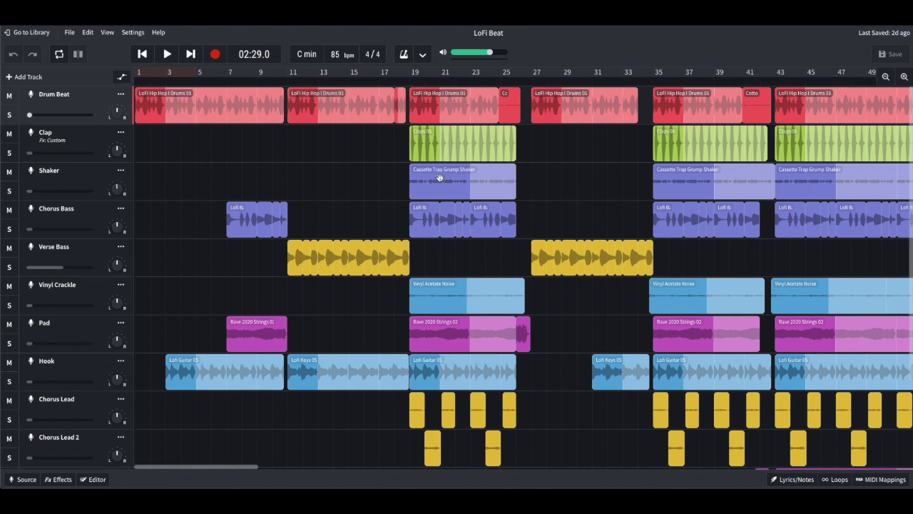
pyautogui.scroll(-1, 458, 297)
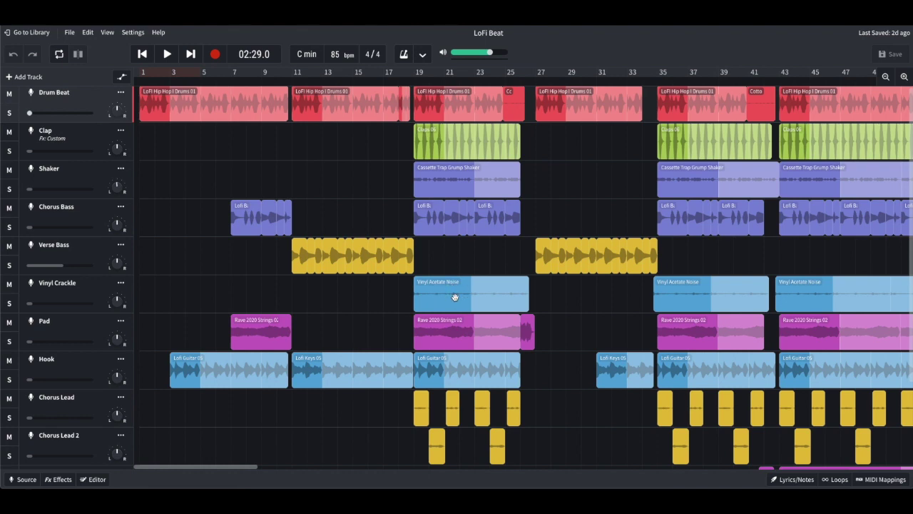
pyautogui.scroll(-3, 455, 297)
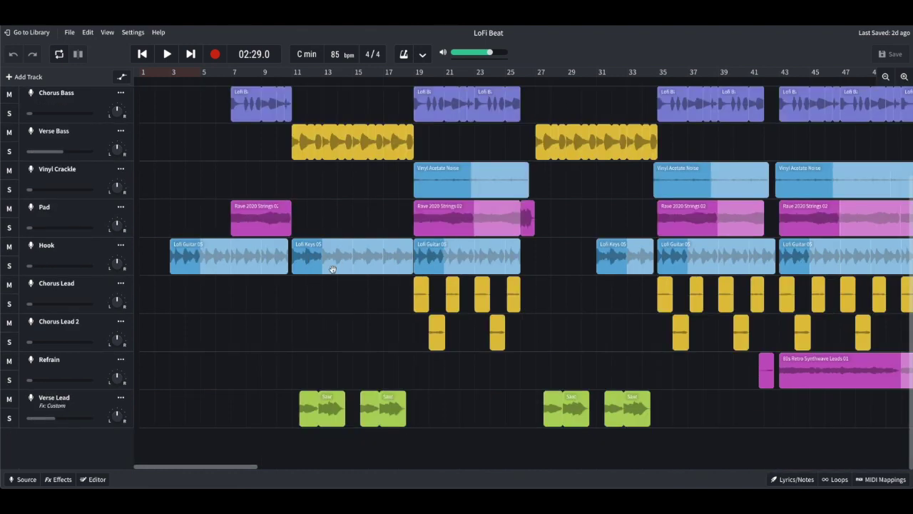
pyautogui.scroll(3, 332, 265)
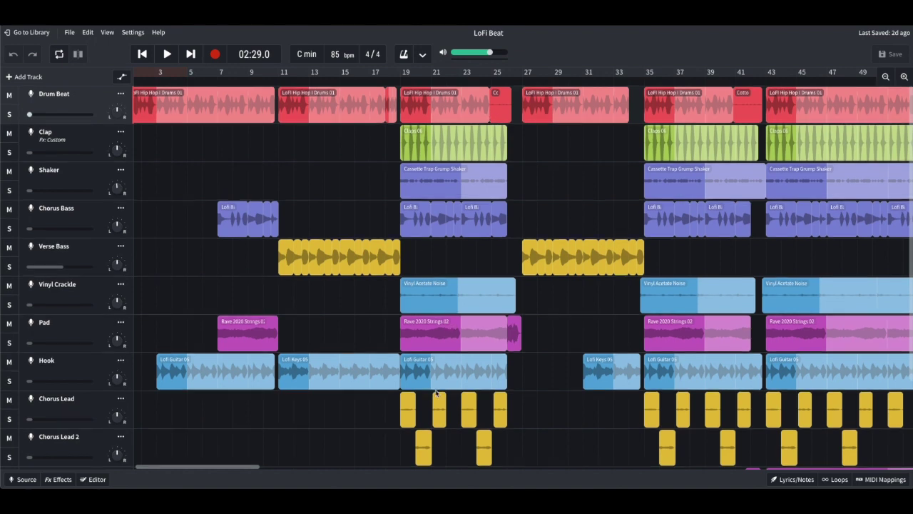
# Solo the Chorus Lead and Chorus Lead 2 tracks and play them from just before the first chorus at bar 19.
pyautogui.scroll(-2, 436, 392)
pyautogui.scroll(-1, 437, 392)
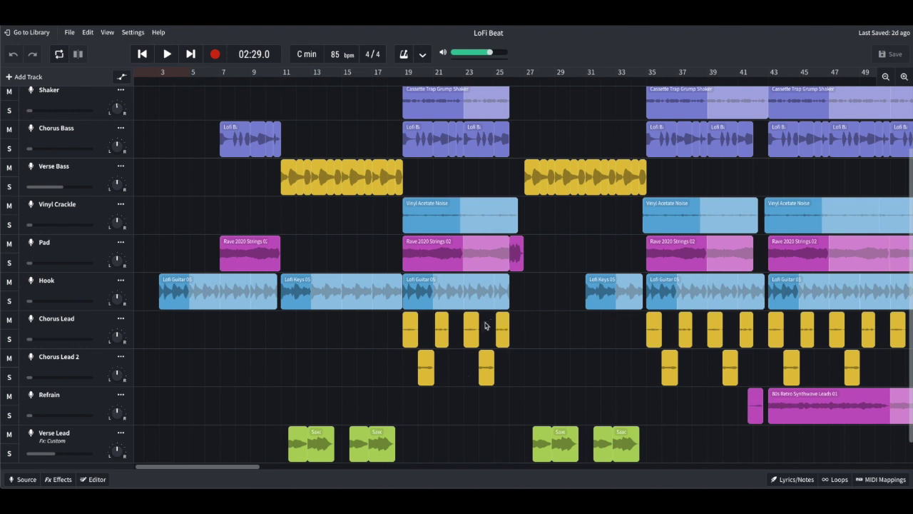
pyautogui.click(396, 366)
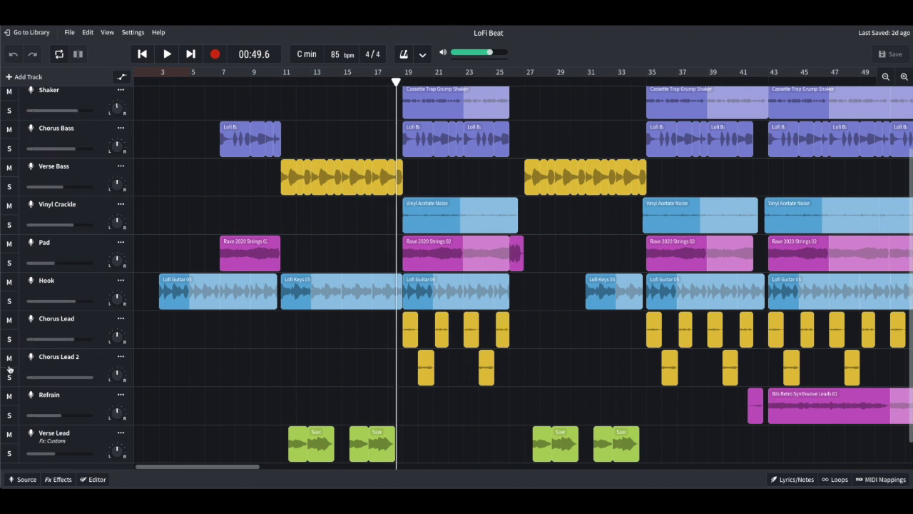
pyautogui.click(9, 368)
pyautogui.click(9, 379)
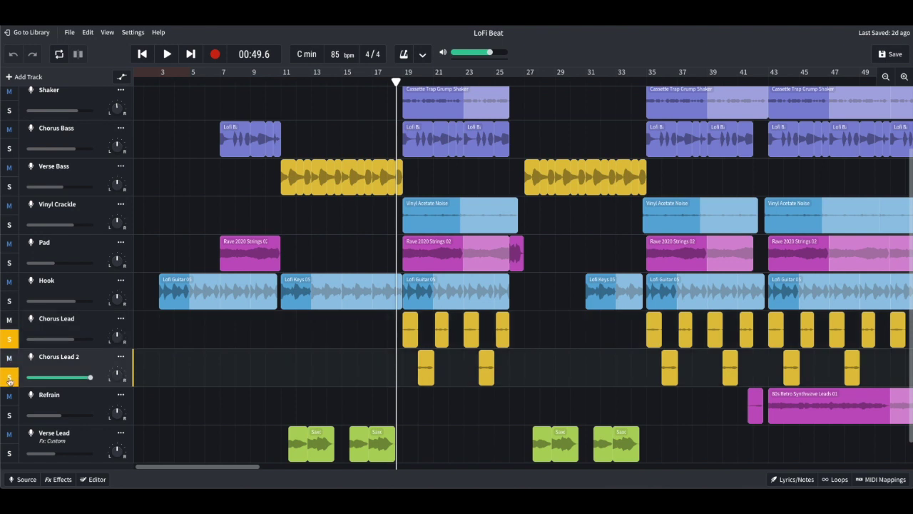
pyautogui.press('space')
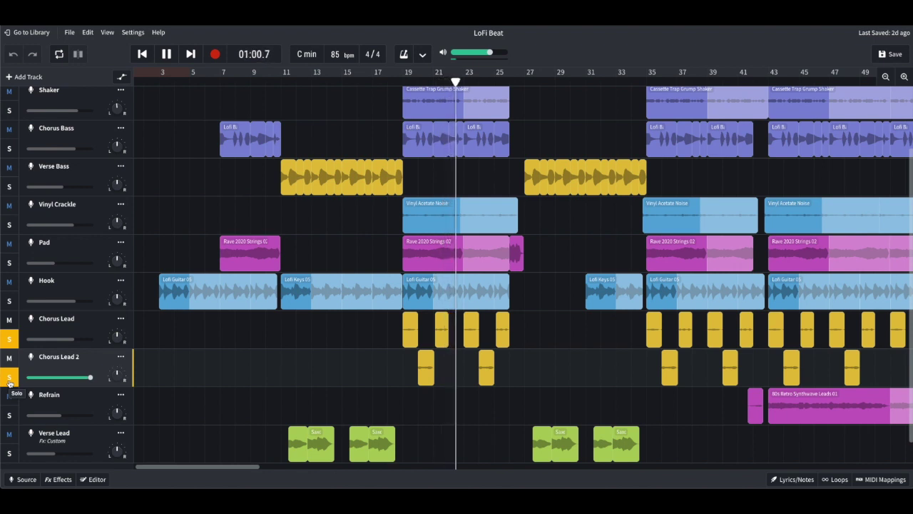
# Turn off solo on Chorus Lead 2 and Chorus Lead during playback, and stop after the first chorus.
pyautogui.click(9, 377)
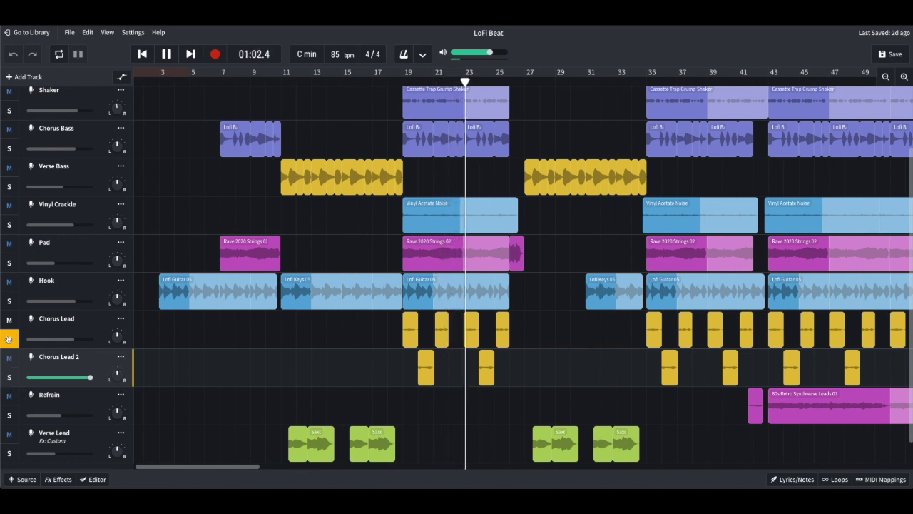
pyautogui.click(8, 338)
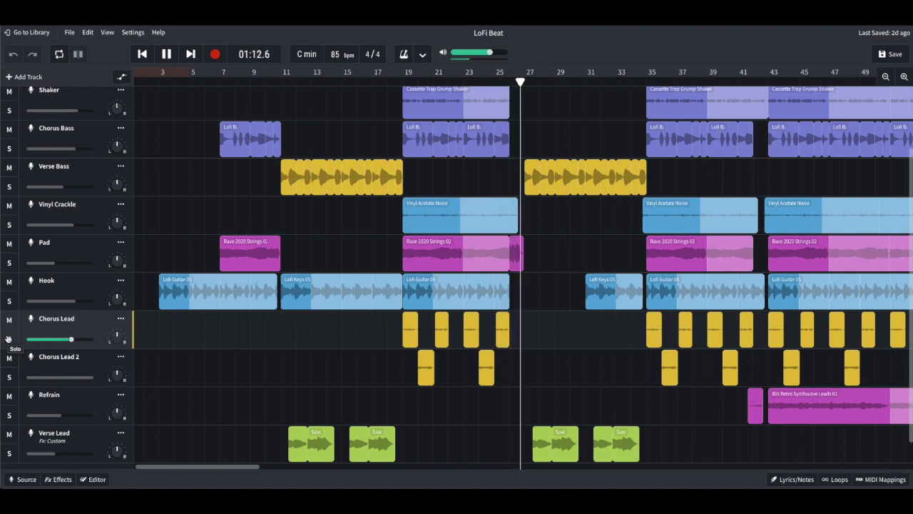
pyautogui.press('space')
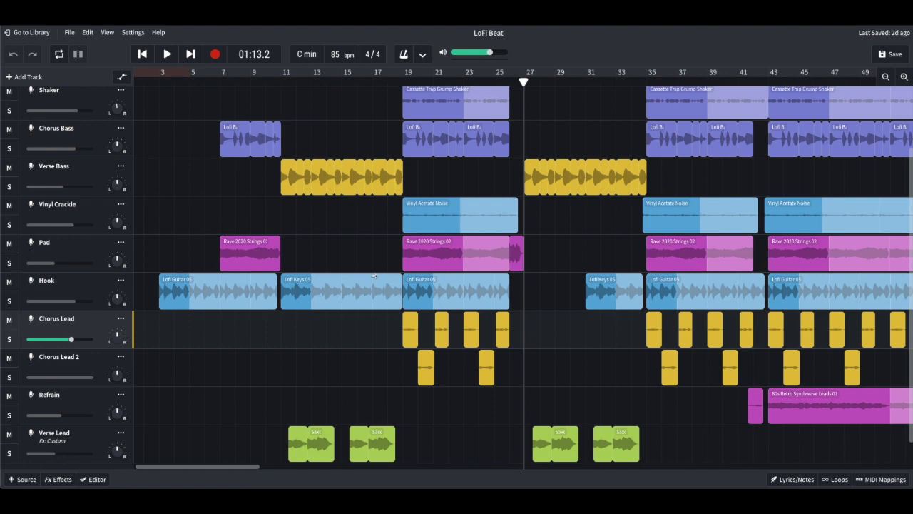
# Play the full mix from the second verse at bar 27 into the chorus at bar 35, following all tracks.
pyautogui.scroll(2, 374, 276)
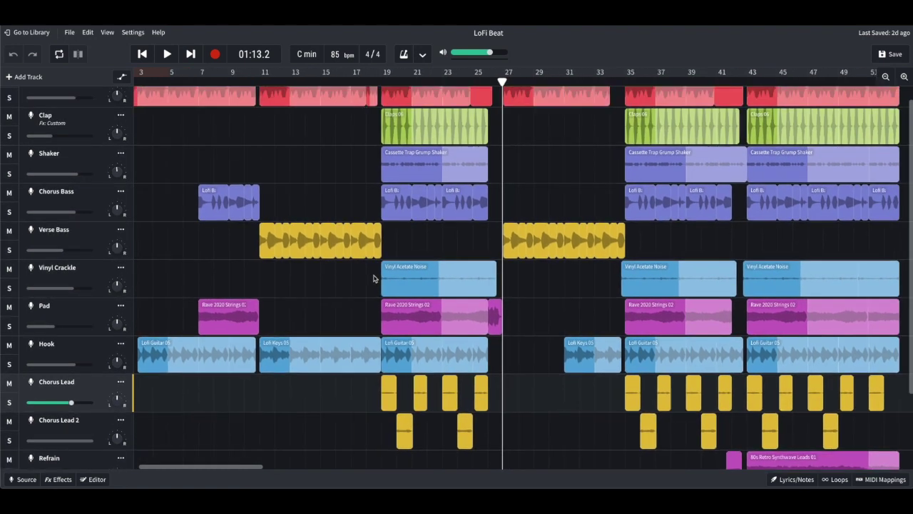
pyautogui.scroll(1, 374, 276)
pyautogui.hscroll(2, 373, 276)
pyautogui.scroll(-3, 395, 191)
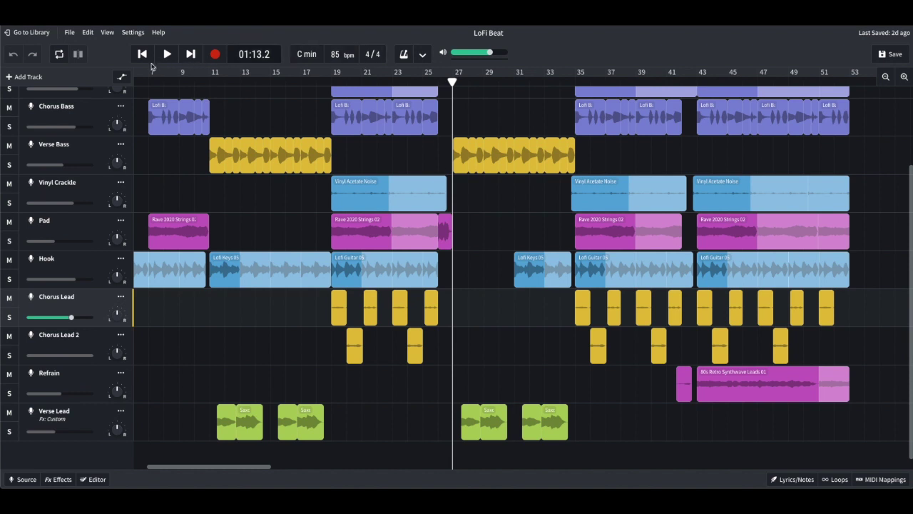
pyautogui.click(168, 54)
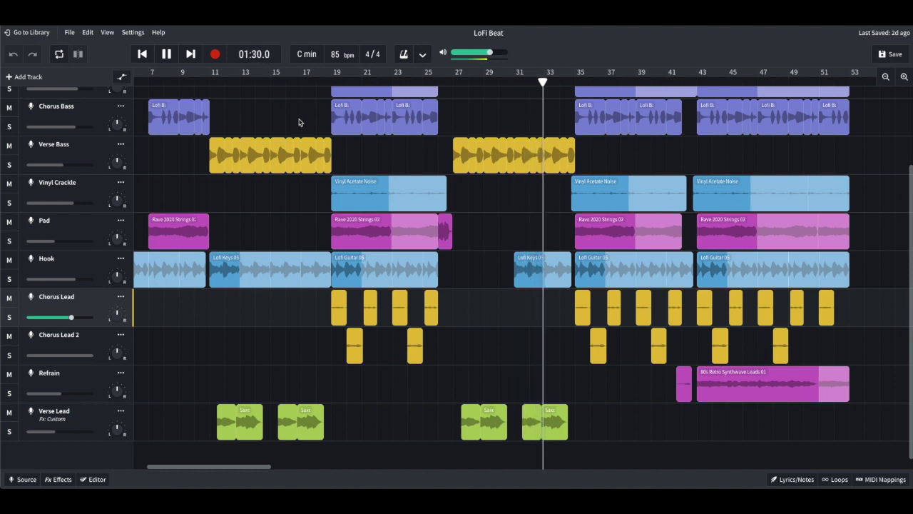
pyautogui.scroll(2, 464, 190)
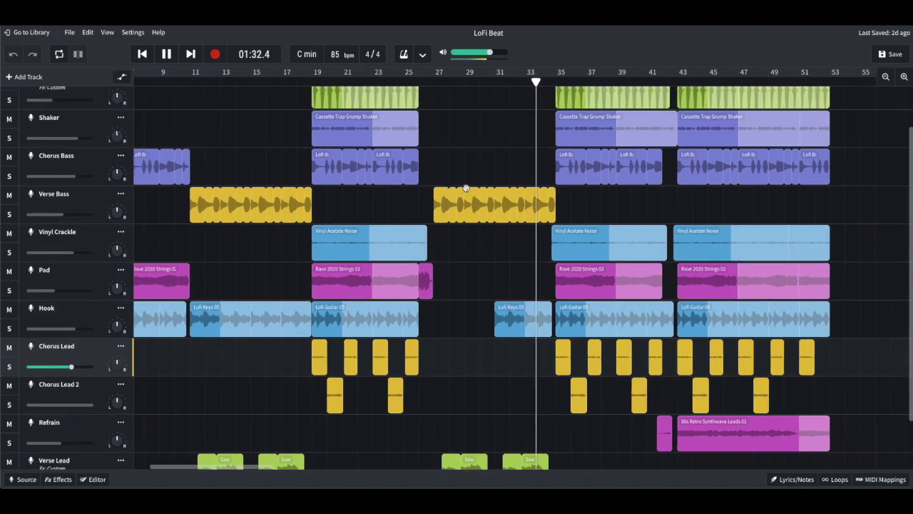
pyautogui.scroll(2, 464, 190)
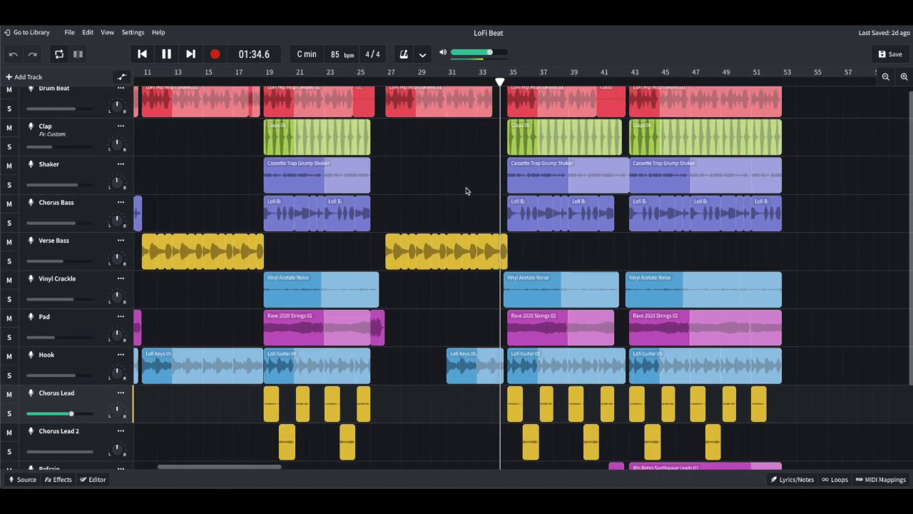
pyautogui.scroll(1, 466, 191)
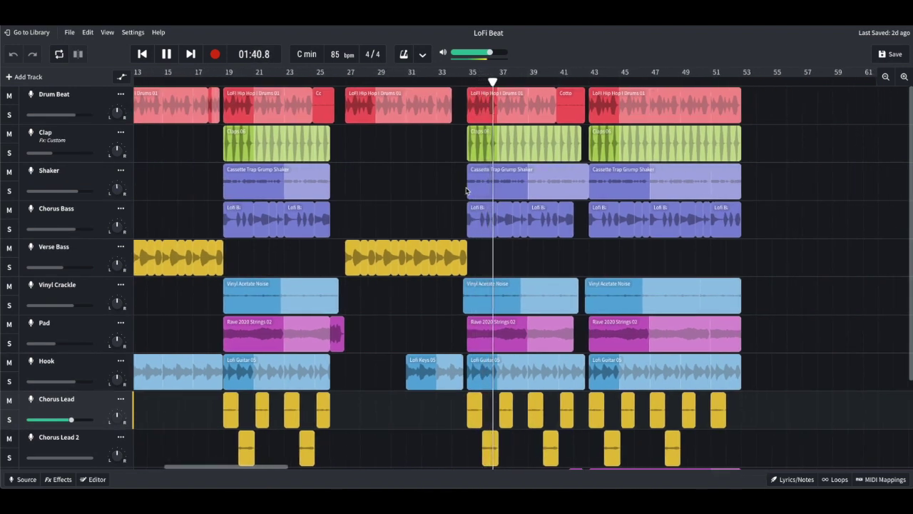
# Solo the Refrain track during the final chorus, return to the full mix, and stop playback near the end.
pyautogui.scroll(-1, 466, 190)
pyautogui.scroll(-5, 466, 191)
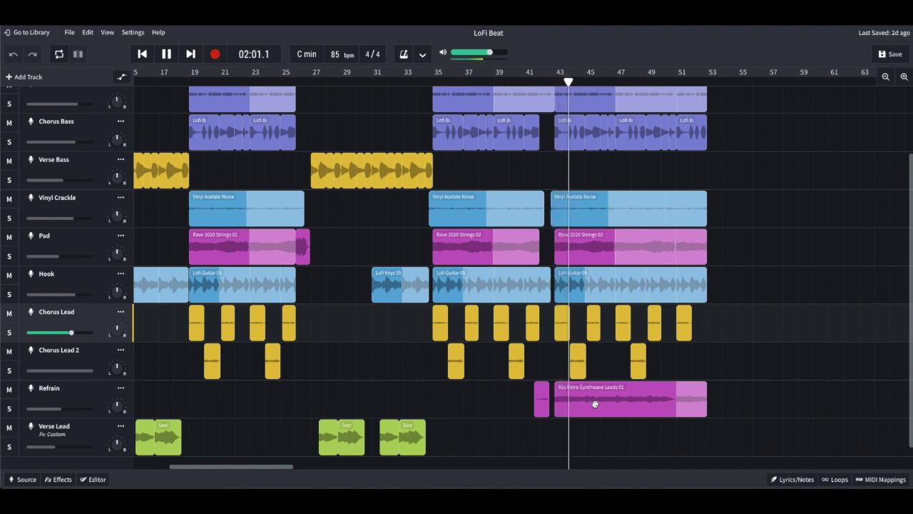
pyautogui.click(10, 411)
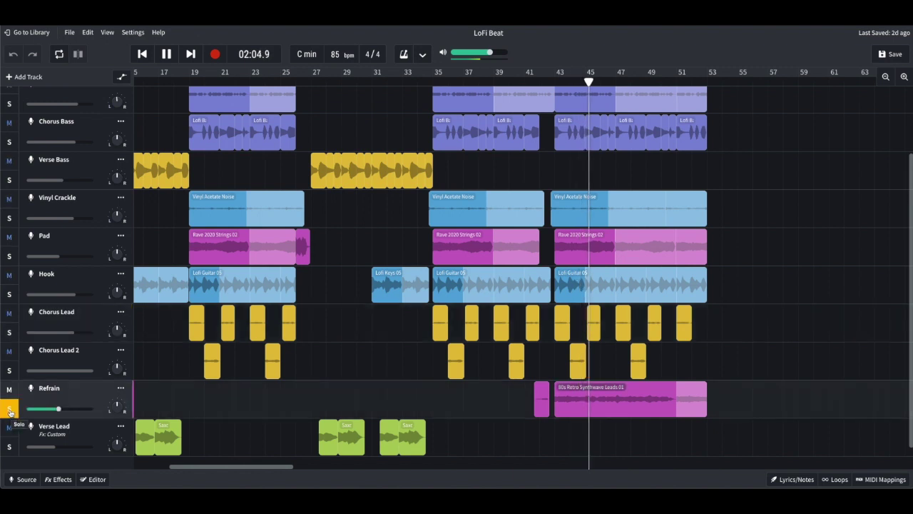
pyautogui.click(10, 410)
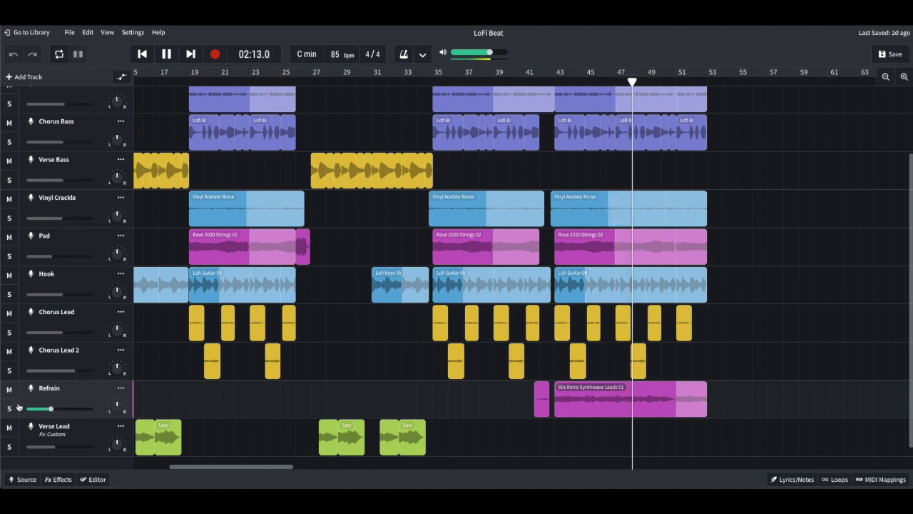
pyautogui.click(167, 55)
# Look over the tracks and their volume levels from Drum Beat down to Verse Lead.
pyautogui.scroll(3, 395, 226)
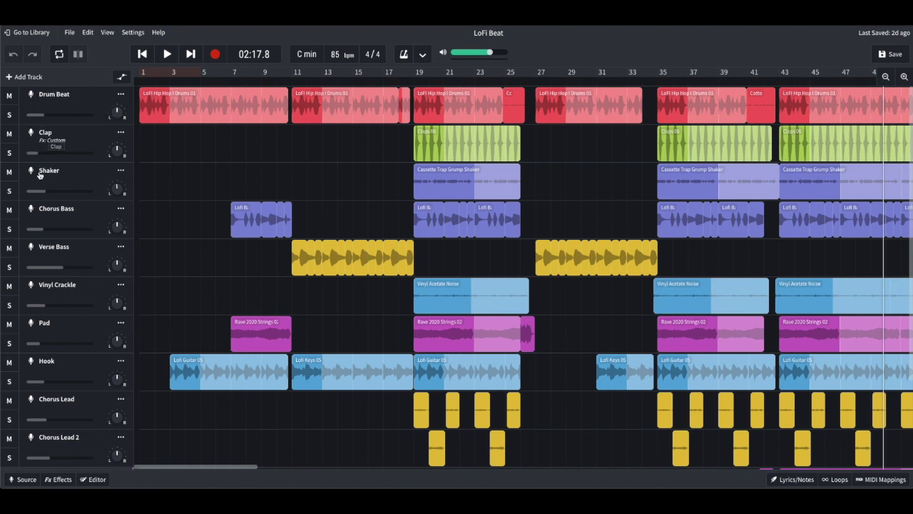
pyautogui.click(55, 96)
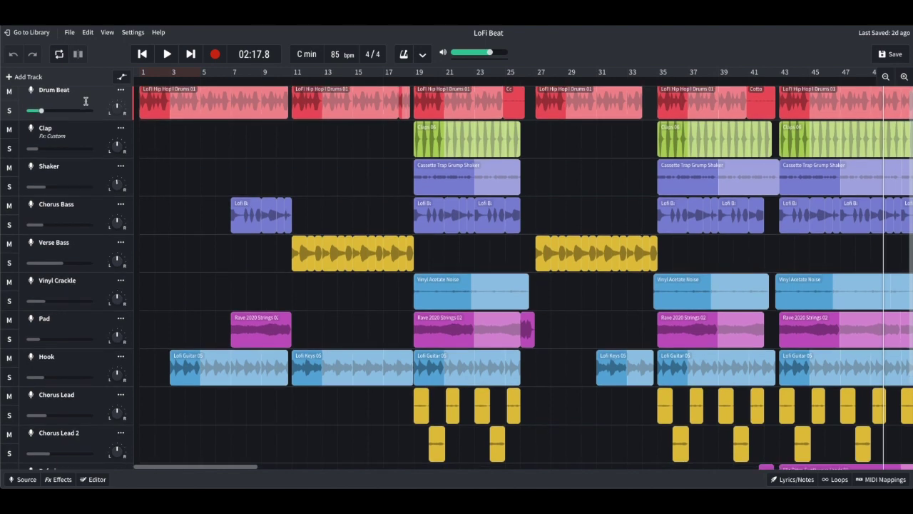
pyautogui.scroll(-2, 86, 100)
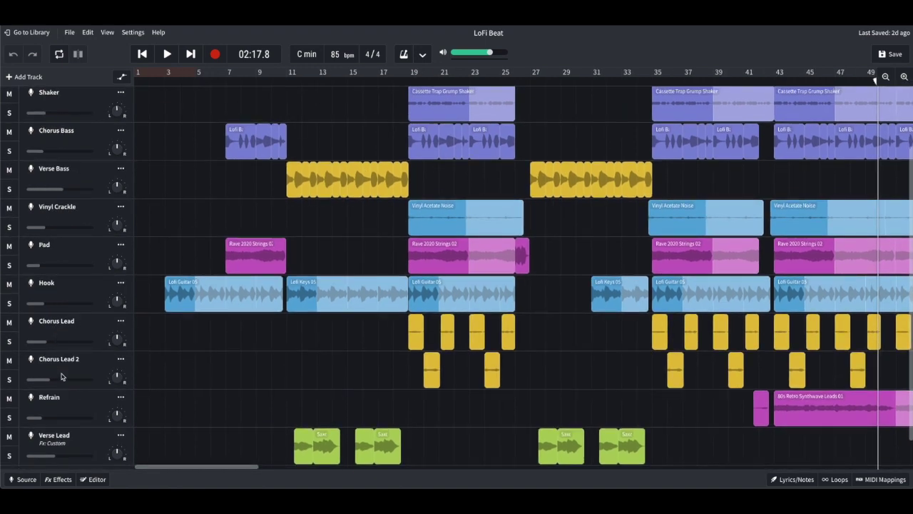
pyautogui.scroll(2, 62, 376)
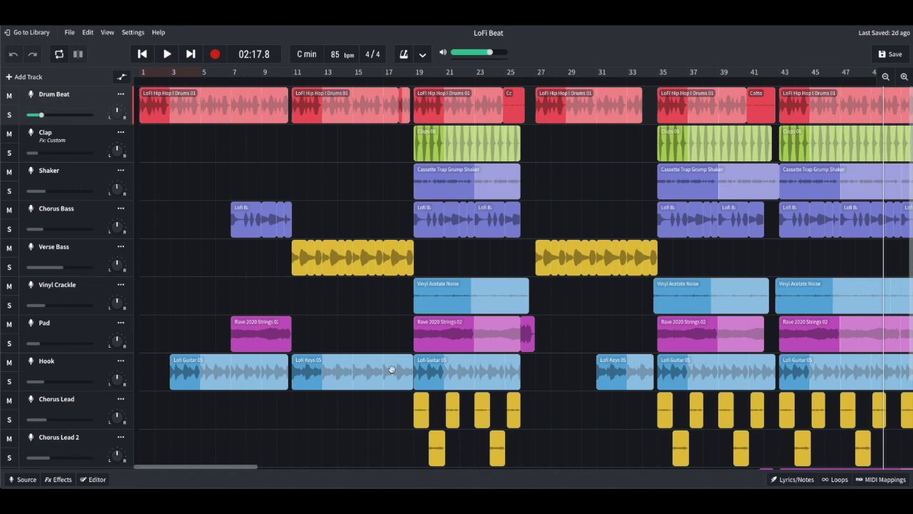
# Set the pitch shift of the first Chorus Lead clip at bar 19 to 0 and play it soloed.
pyautogui.doubleClick(420, 412)
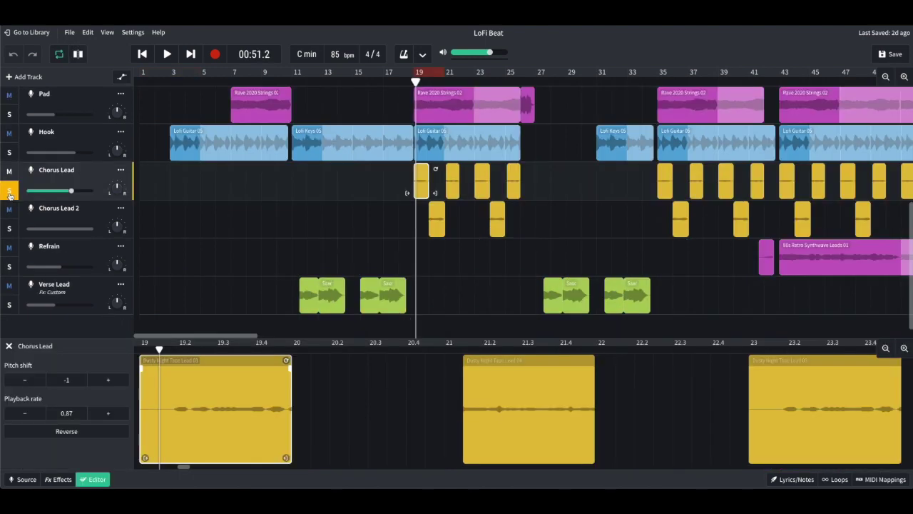
pyautogui.click(104, 380)
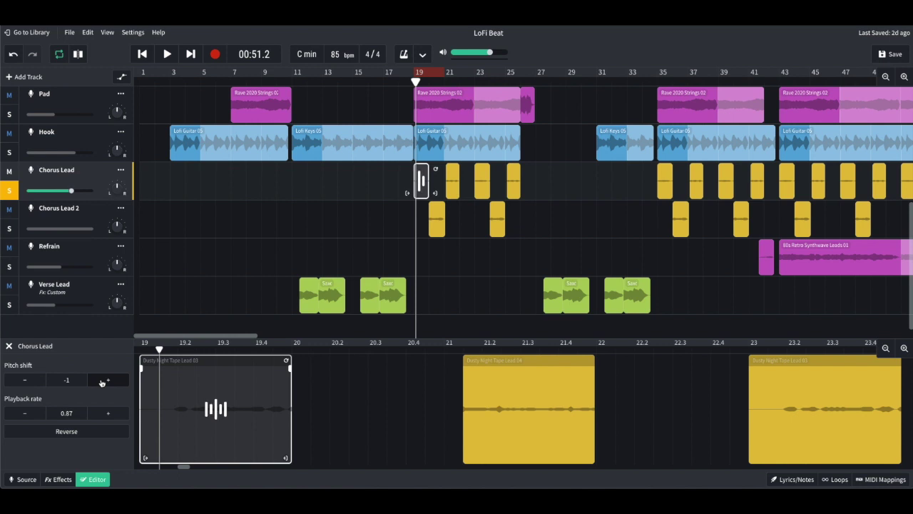
pyautogui.press('space')
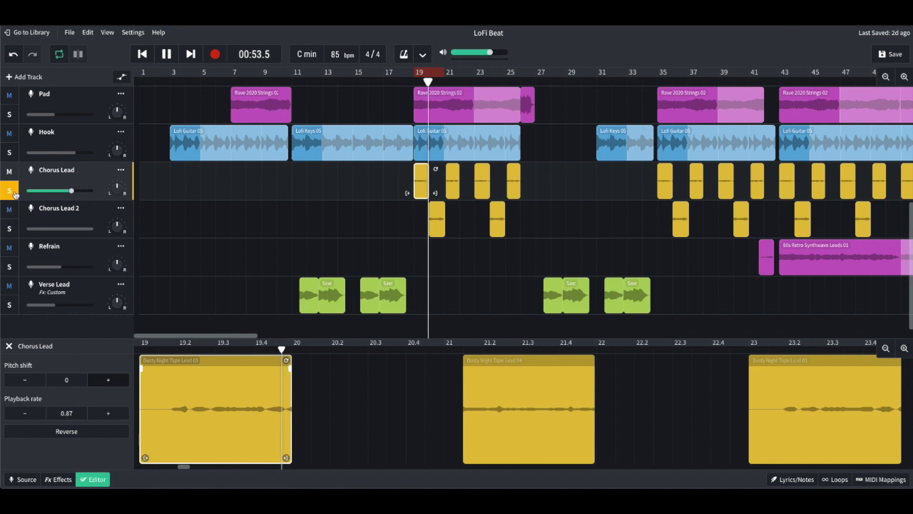
pyautogui.press('space')
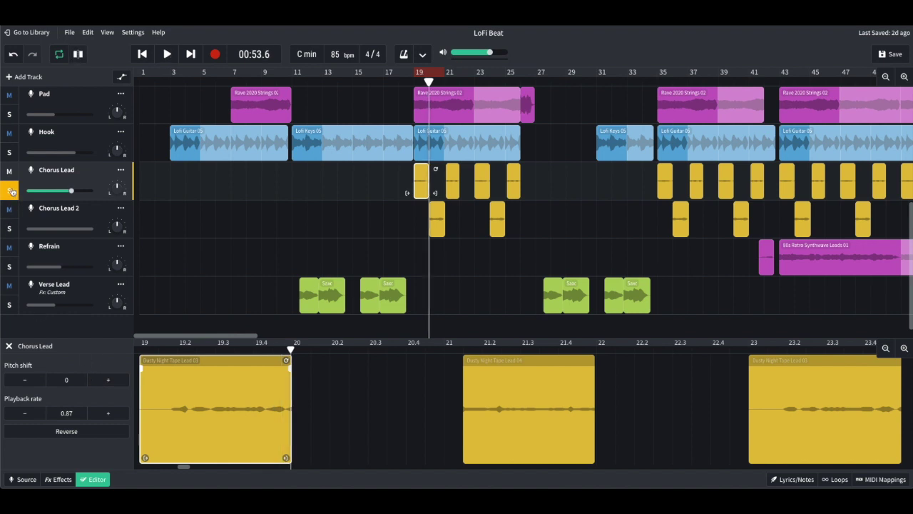
# Turn off solo on Chorus Lead and play the looped start of the first chorus with all tracks.
pyautogui.click(11, 191)
pyautogui.press('Return')
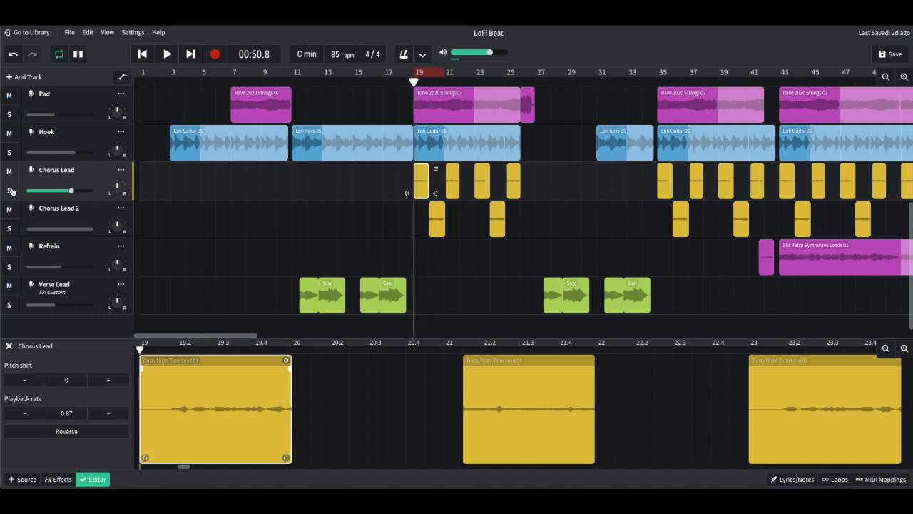
pyautogui.press('space')
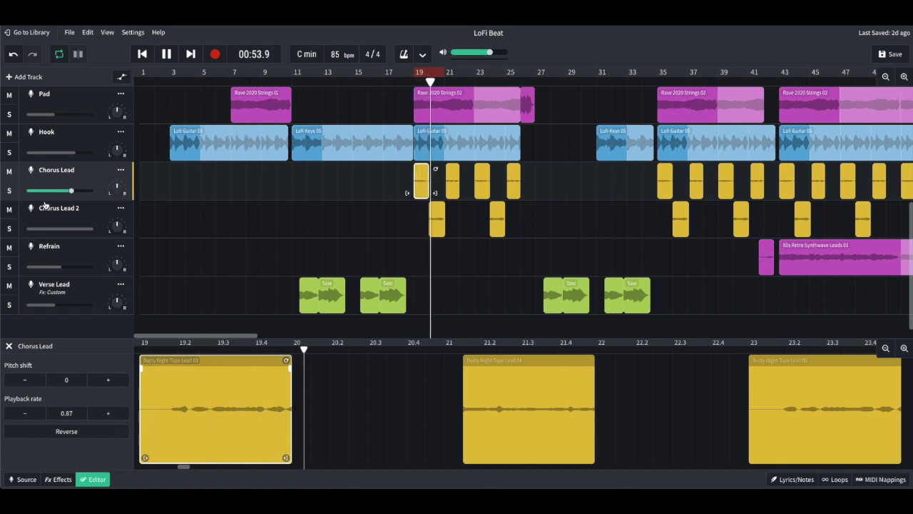
pyautogui.press('space')
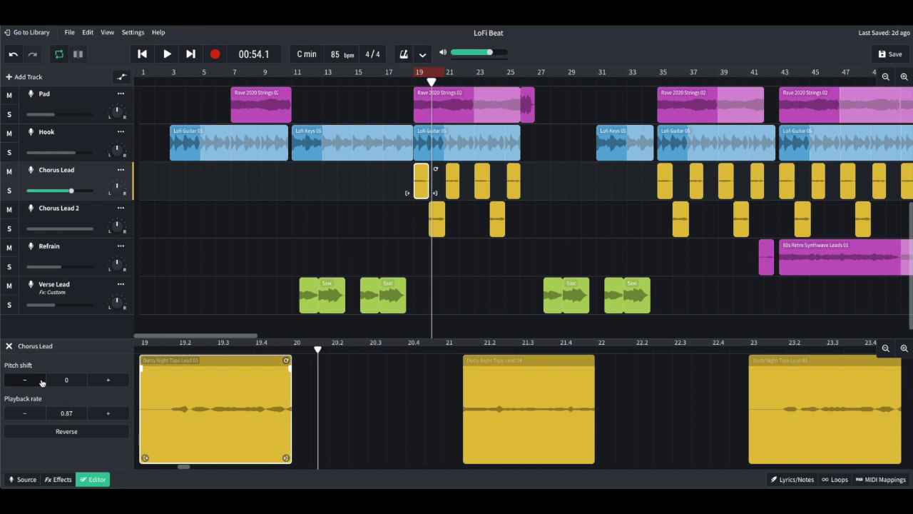
# Set the Chorus Lead clip's pitch shift back to -1 while the loop plays, and stop playback.
pyautogui.press('space')
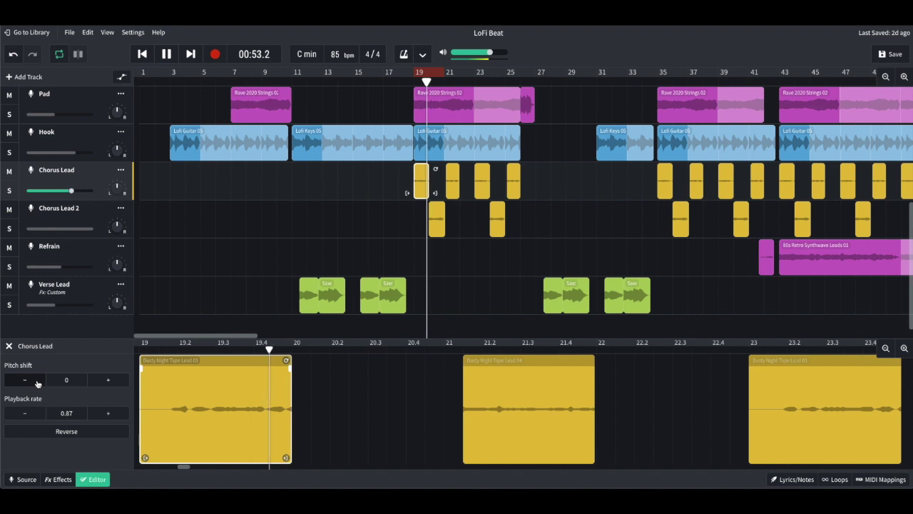
pyautogui.click(38, 383)
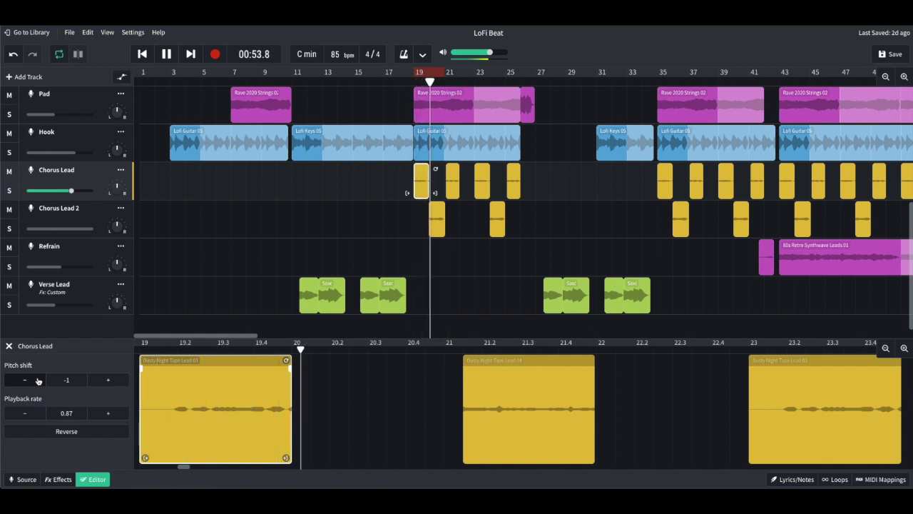
pyautogui.press('space')
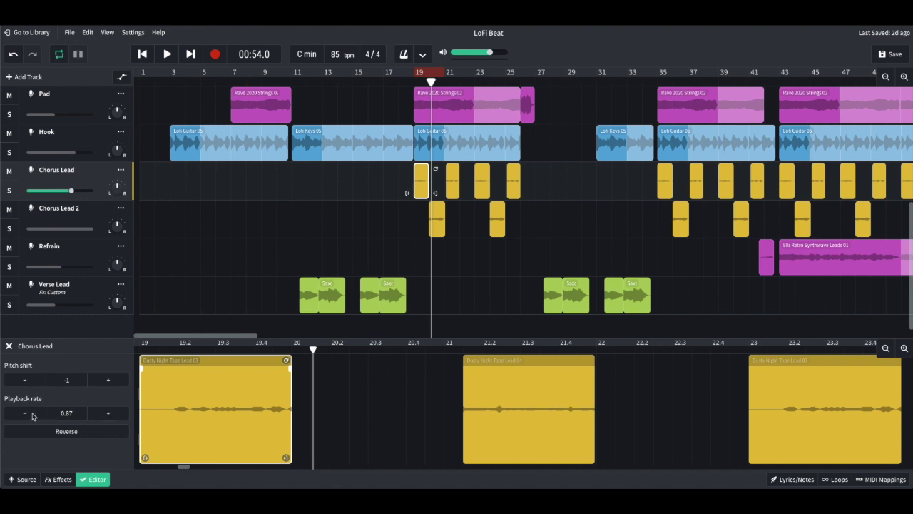
# Turn off looping and inspect the pitch settings and effects of the first verse's second Verse Lead clip.
pyautogui.press('l')
pyautogui.click(331, 297)
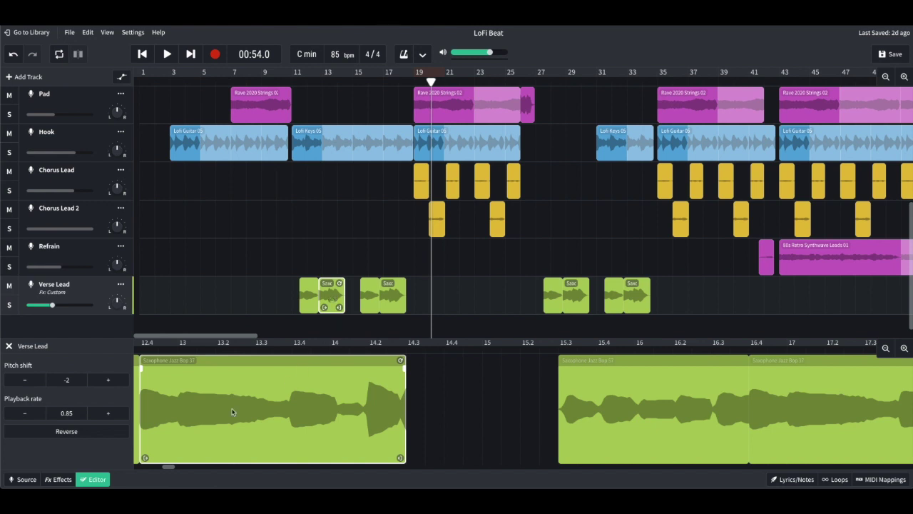
pyautogui.click(63, 482)
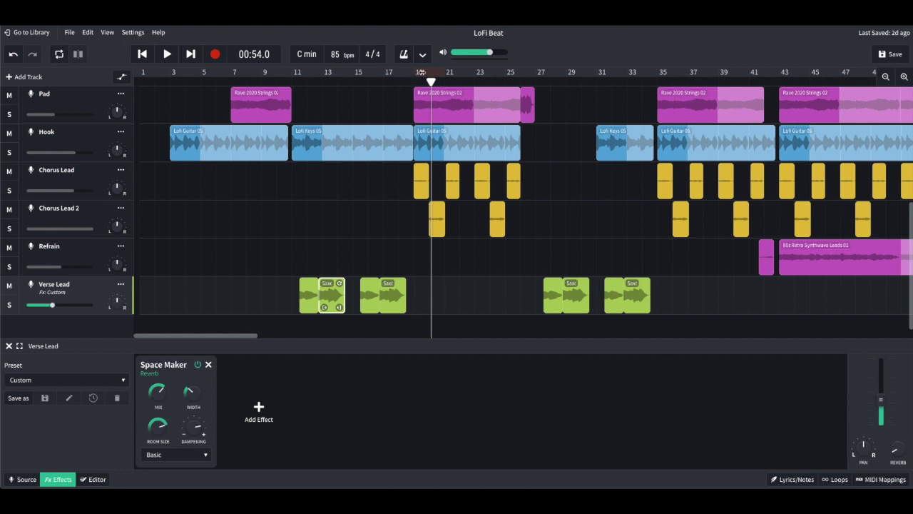
# Solo the Verse Lead track and play it from bar 11 with its Space Maker reverb bypassed.
pyautogui.click(421, 72)
pyautogui.press('s')
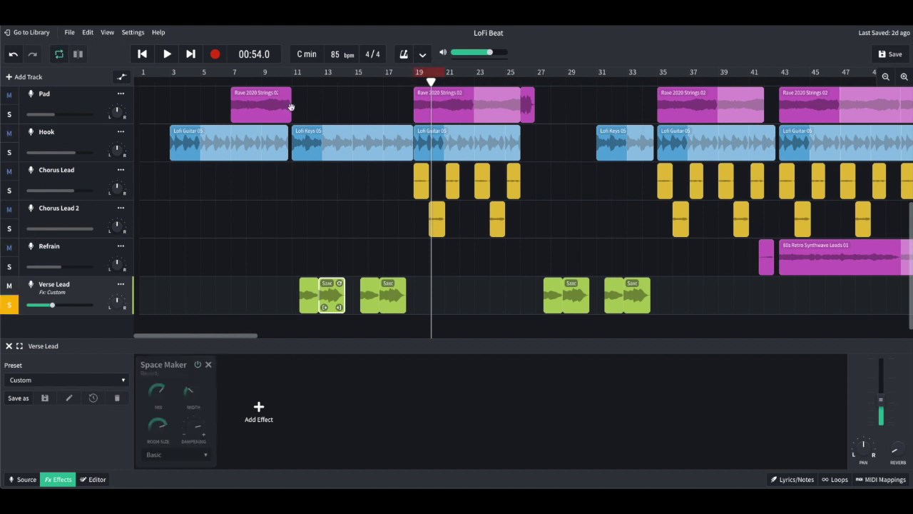
pyautogui.click(301, 78)
pyautogui.click(167, 54)
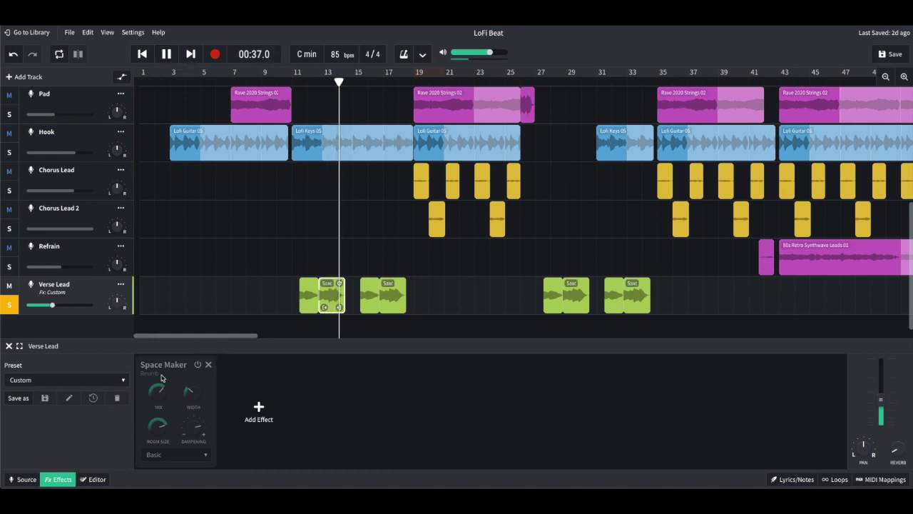
# Look at the available effect categories and switch the Space Maker reverb back on for Verse Lead during playback.
pyautogui.click(258, 412)
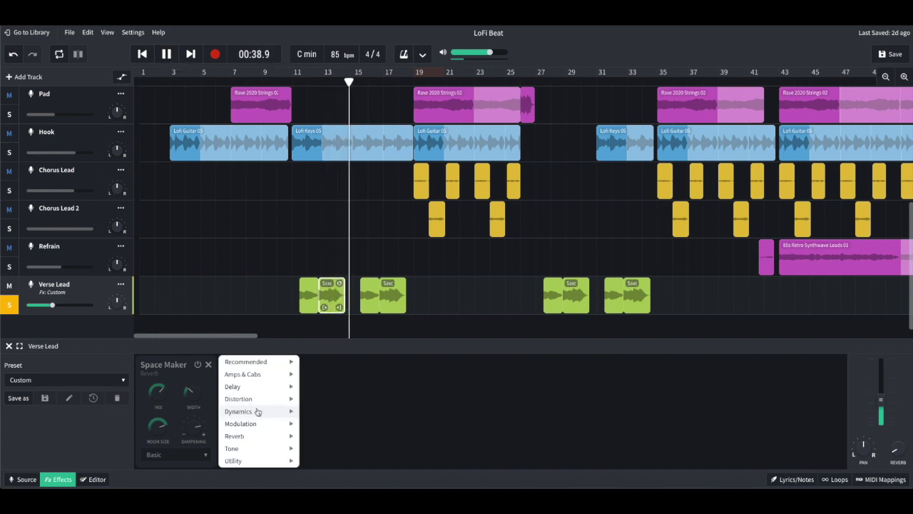
pyautogui.click(247, 352)
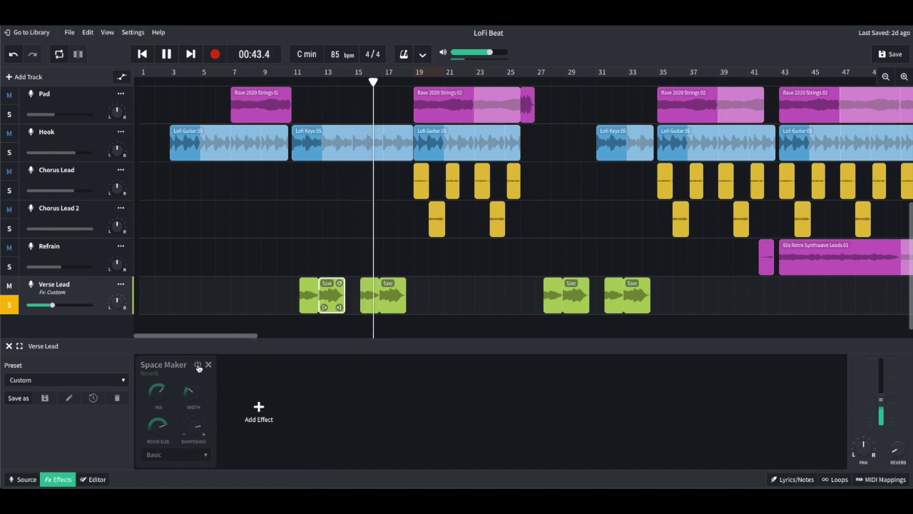
pyautogui.click(198, 365)
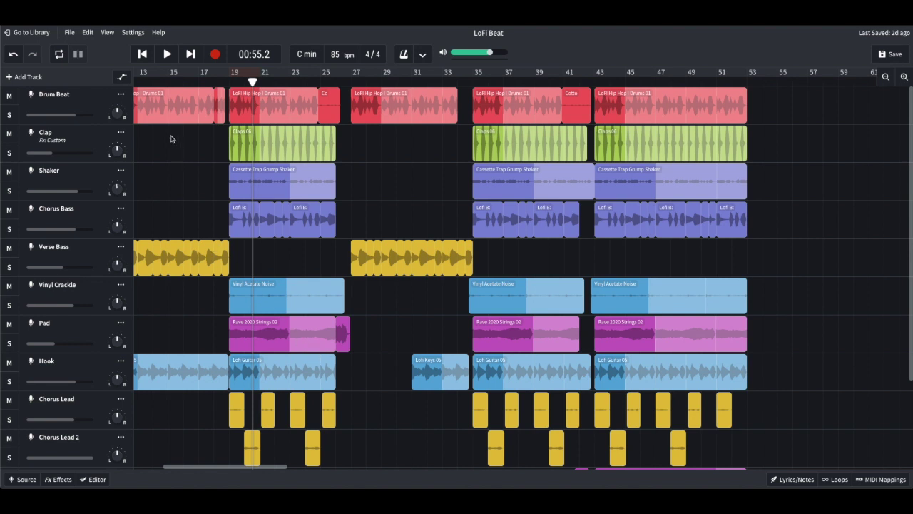
# Show the volume automation of all tracks and play the closing fade-out from about bar 45.
pyautogui.click(122, 77)
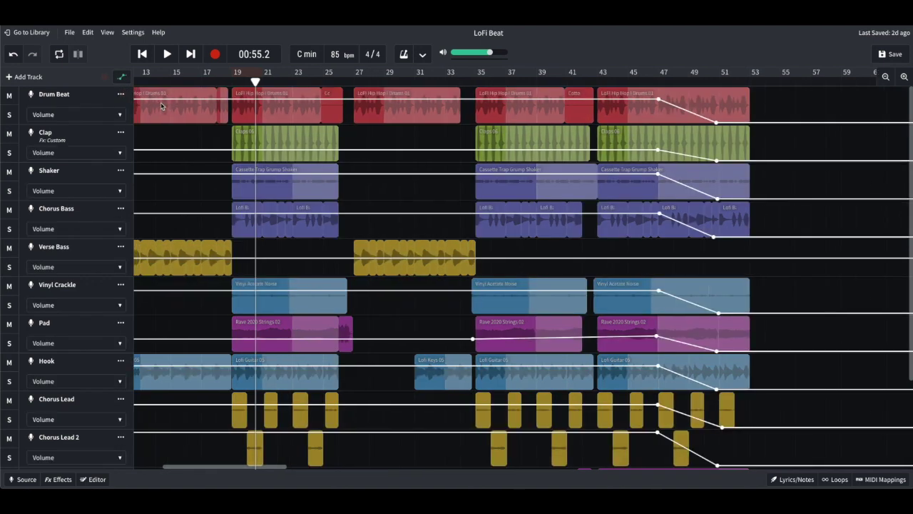
pyautogui.hscroll(-5, 162, 106)
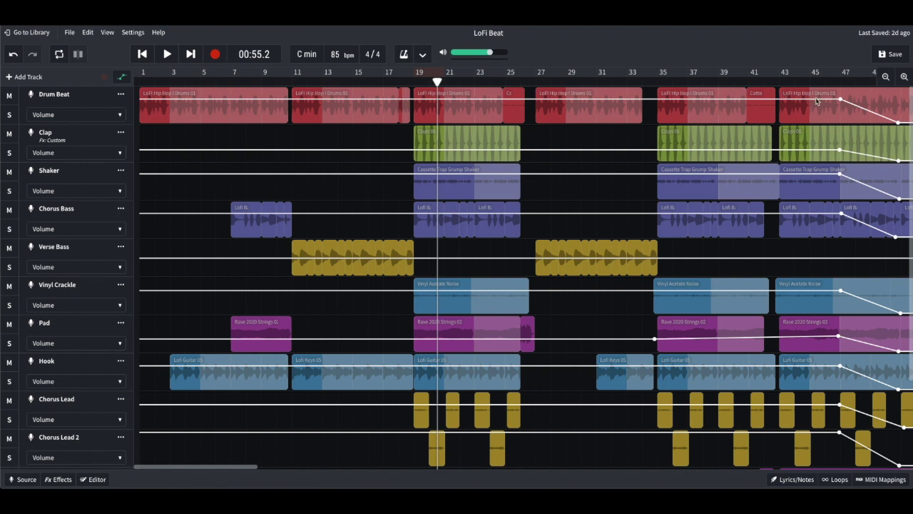
pyautogui.moveTo(897, 125)
pyautogui.click(819, 81)
pyautogui.press('space')
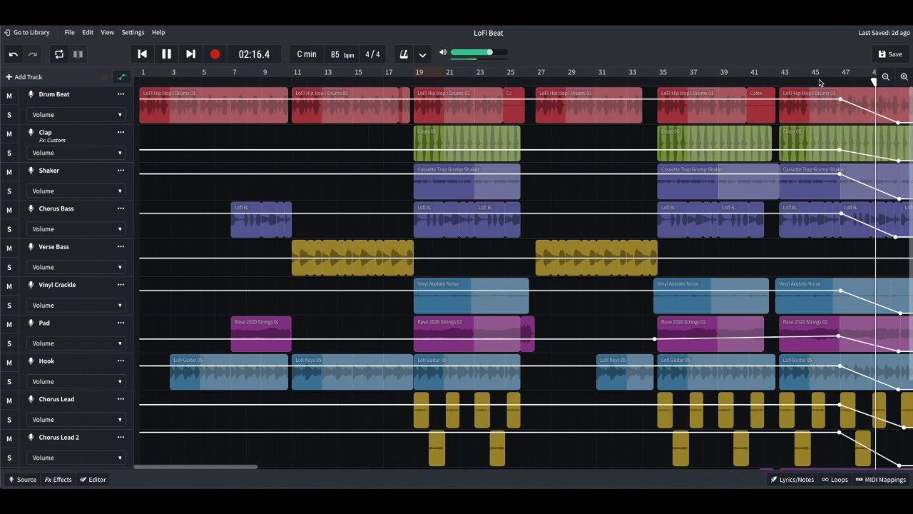
pyautogui.press('space')
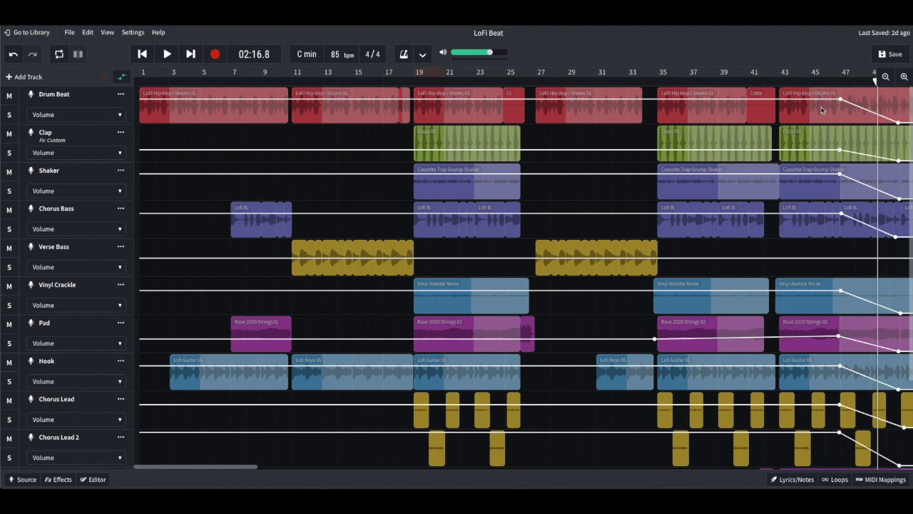
# Point out the Drum Beat volume line before the second chorus, and hide the automation of all tracks.
pyautogui.click(651, 102)
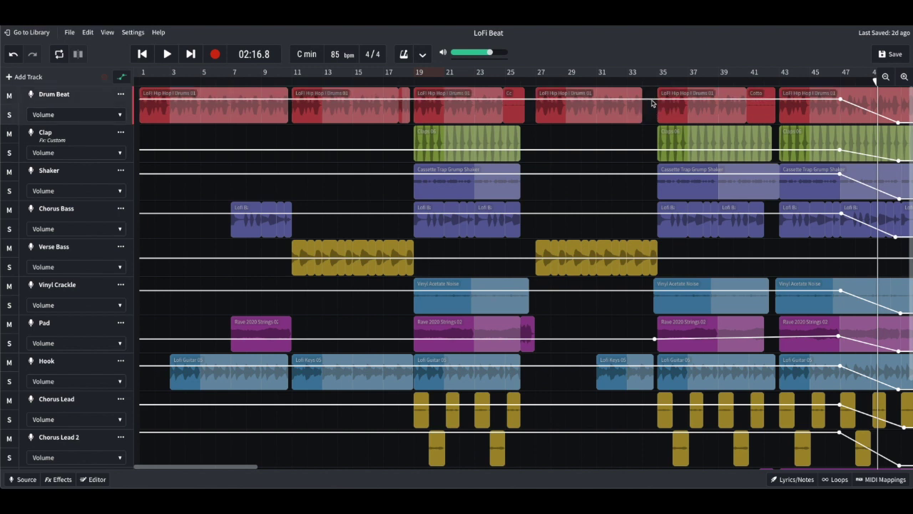
pyautogui.moveTo(651, 103); pyautogui.dragTo(650, 105)
pyautogui.click(123, 78)
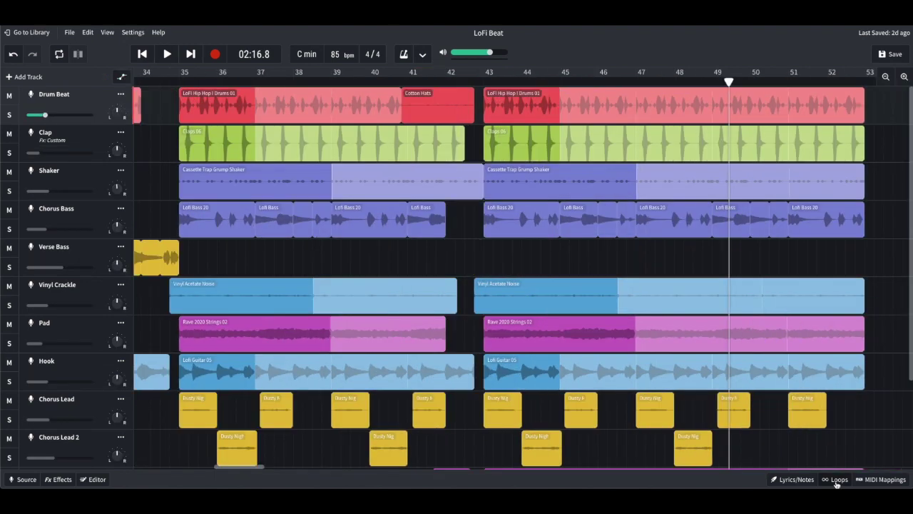